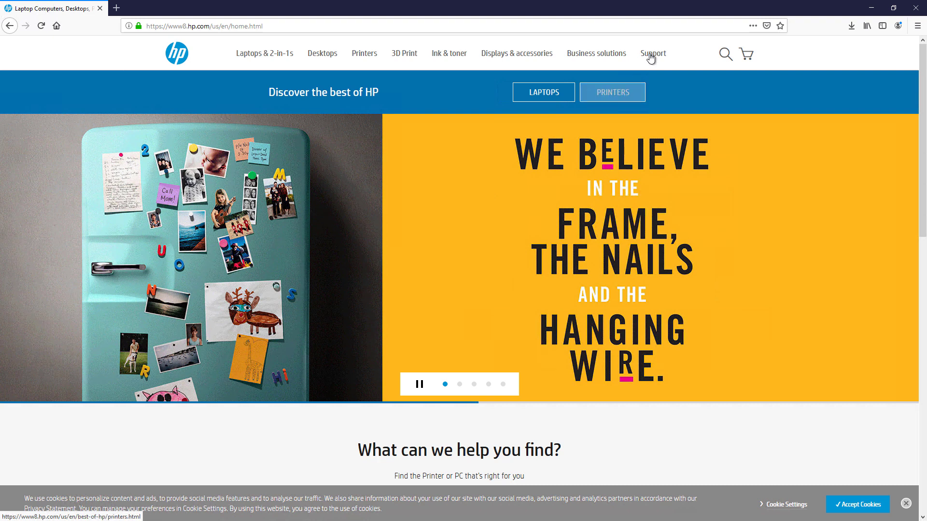
Look up printer model 4630 on HP support and scroll to its Basic Driver download.
{"action": "mouse_move", "coordinate": [650, 58]}
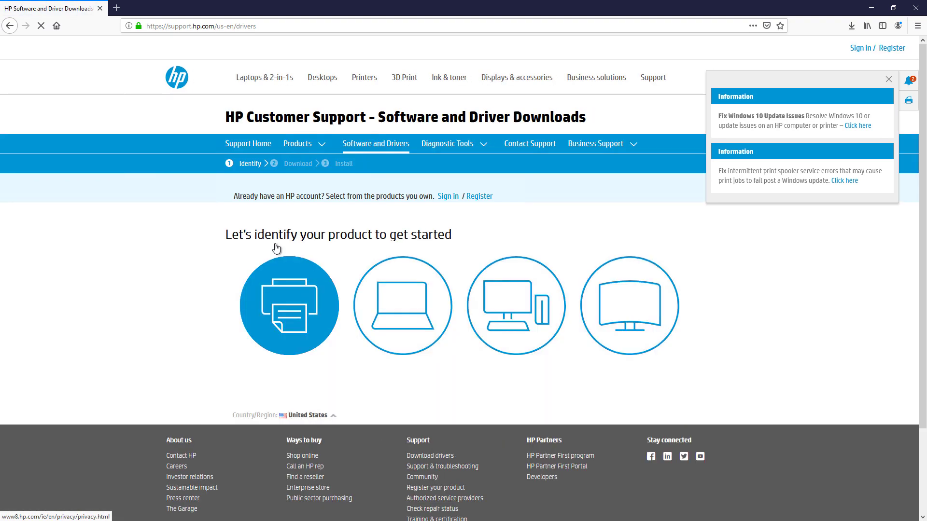
{"action": "left_click", "coordinate": [274, 315]}
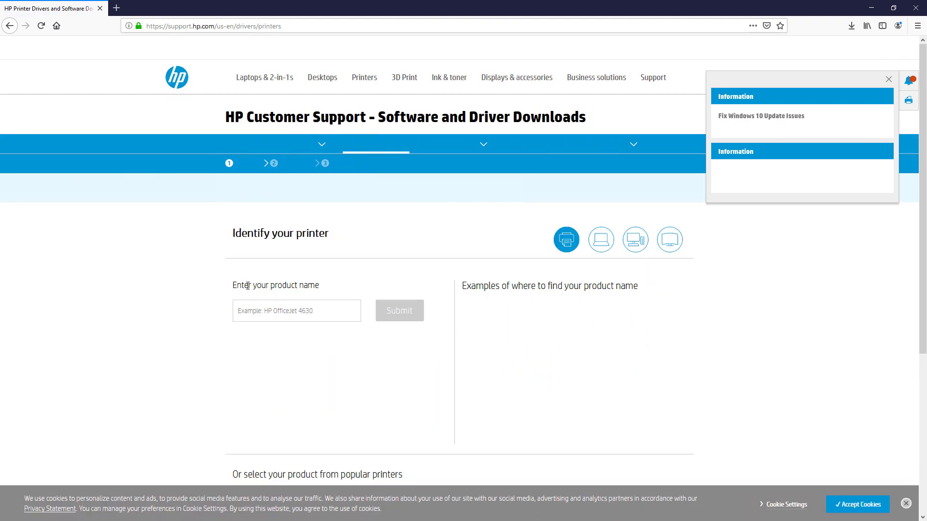
{"action": "left_click", "coordinate": [270, 303]}
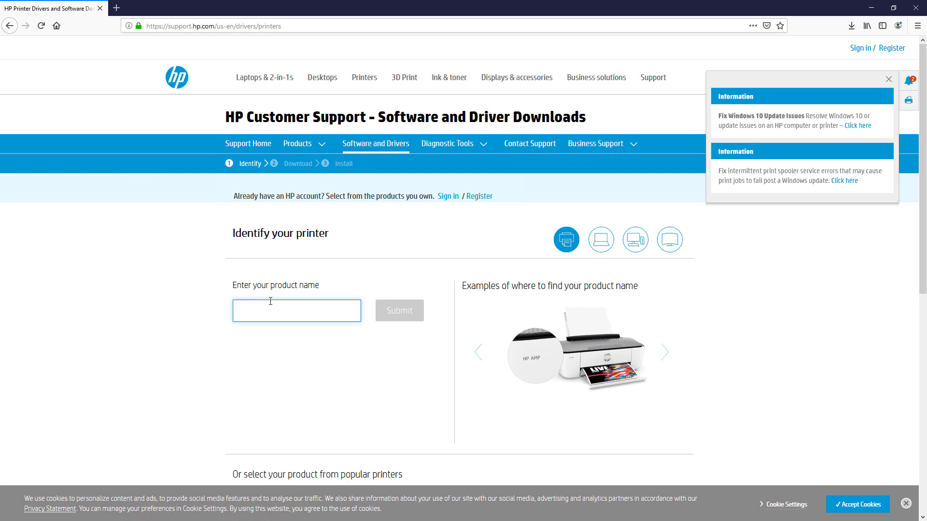
{"action": "type", "text": "4630"}
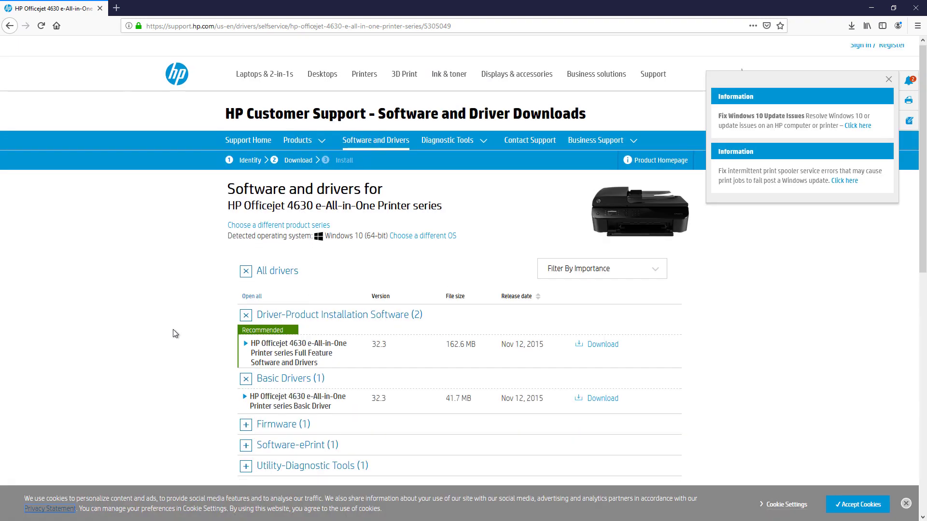
{"action": "scroll", "coordinate": [173, 330], "scroll_direction": "down", "scroll_amount": 2}
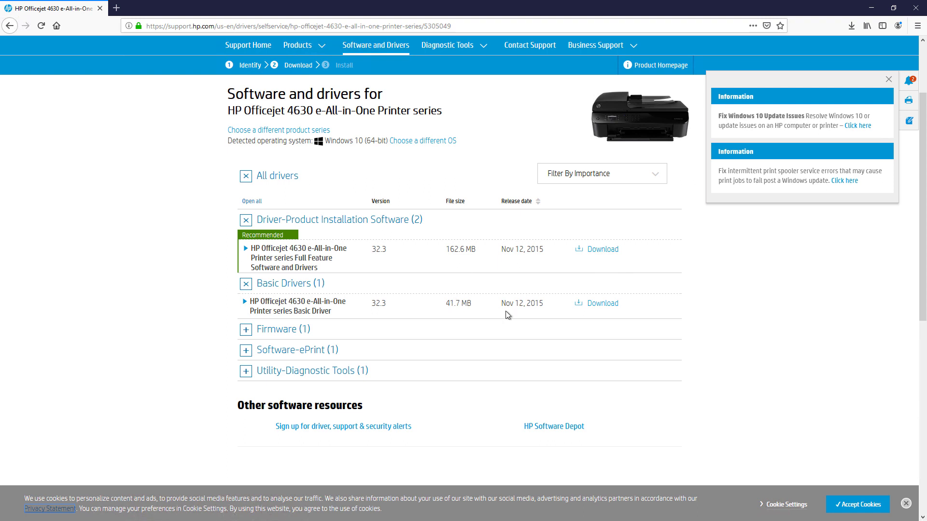
Extract OJ4630_Basicx64_198.exe from Downloads, then switch to This PC.
{"action": "left_click", "coordinate": [599, 304]}
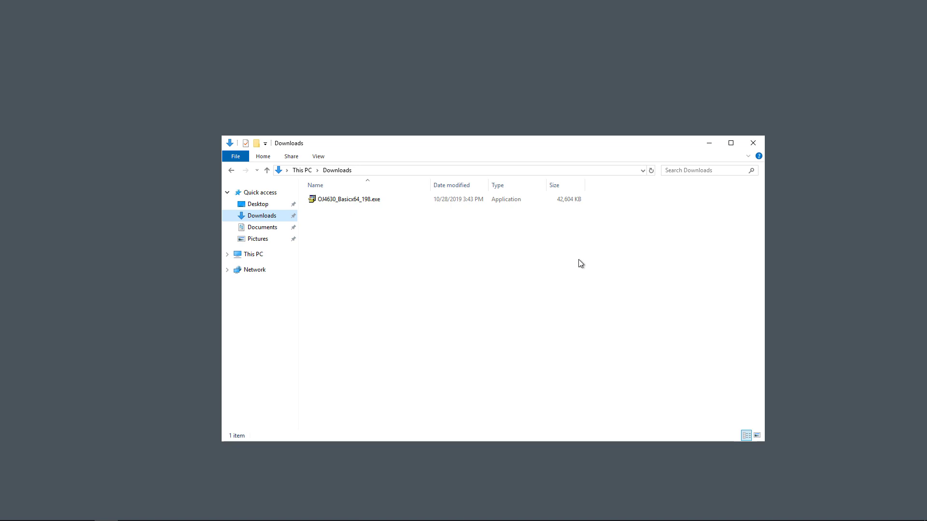
{"action": "left_click", "coordinate": [360, 200]}
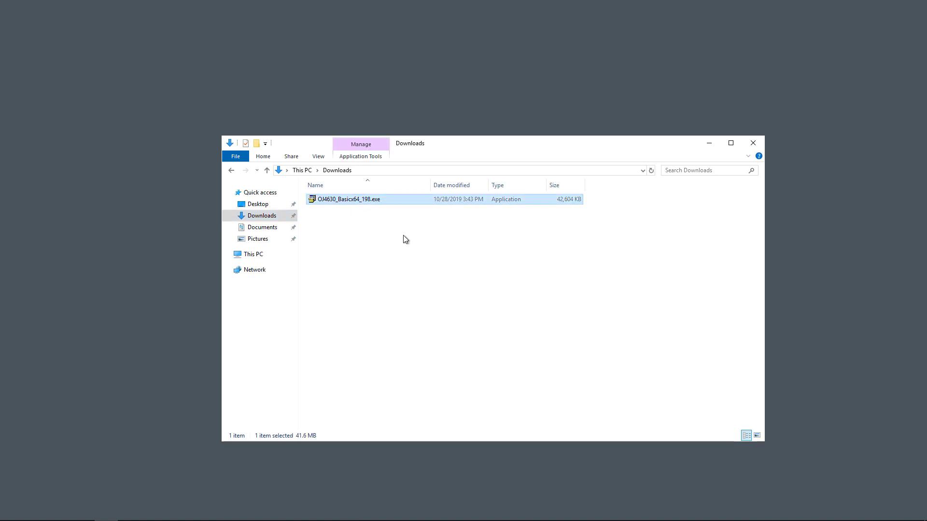
{"action": "double_click", "coordinate": [354, 199]}
{"action": "left_click", "coordinate": [288, 255]}
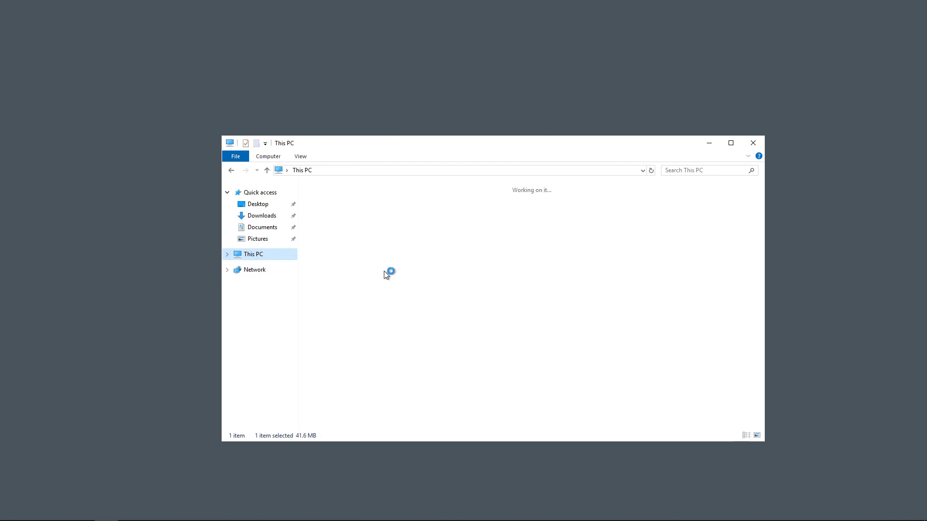
Browse Local Disk (C:) into Users and the administrator's profile folder.
{"action": "double_click", "coordinate": [369, 303]}
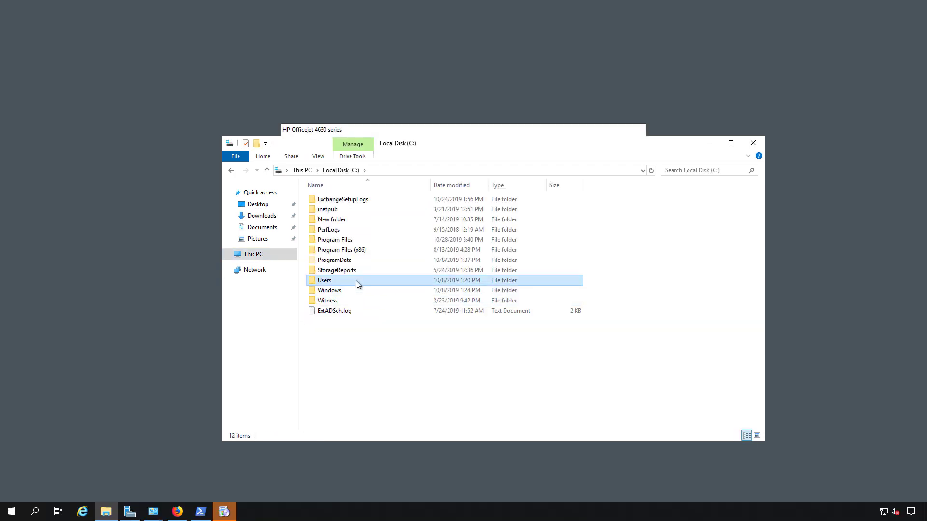
{"action": "double_click", "coordinate": [356, 281]}
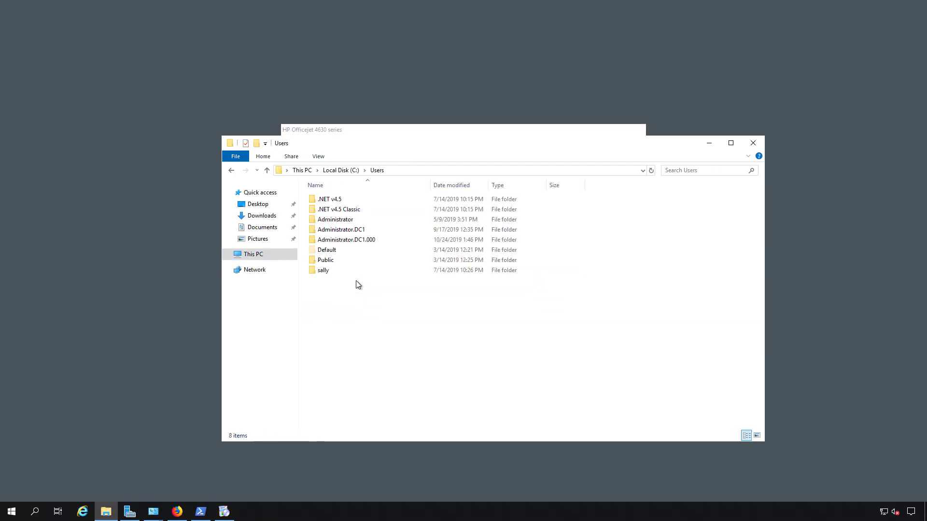
{"action": "double_click", "coordinate": [360, 240]}
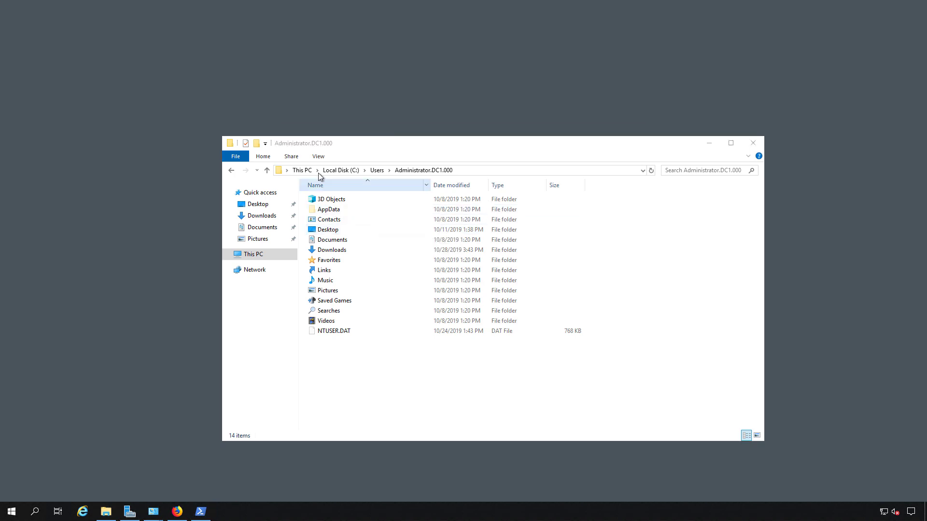
{"action": "left_click", "coordinate": [317, 158]}
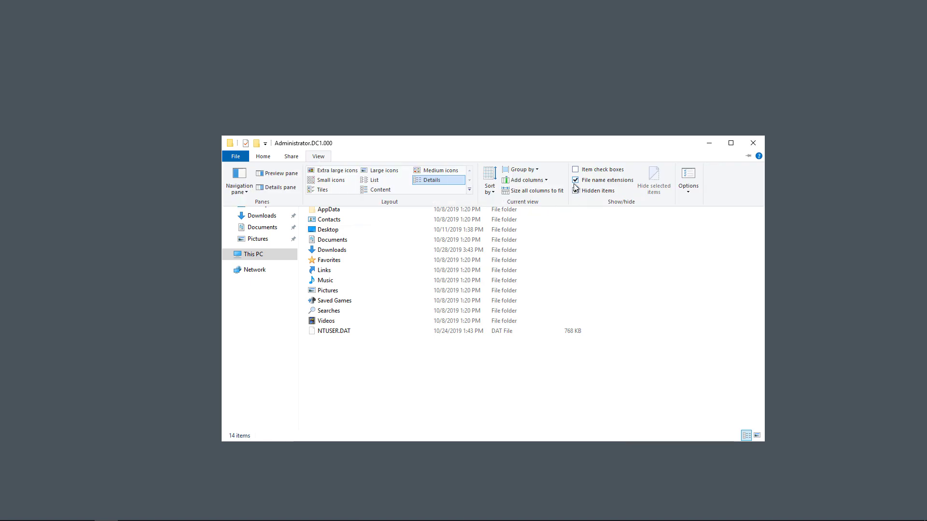
{"action": "left_click", "coordinate": [378, 363]}
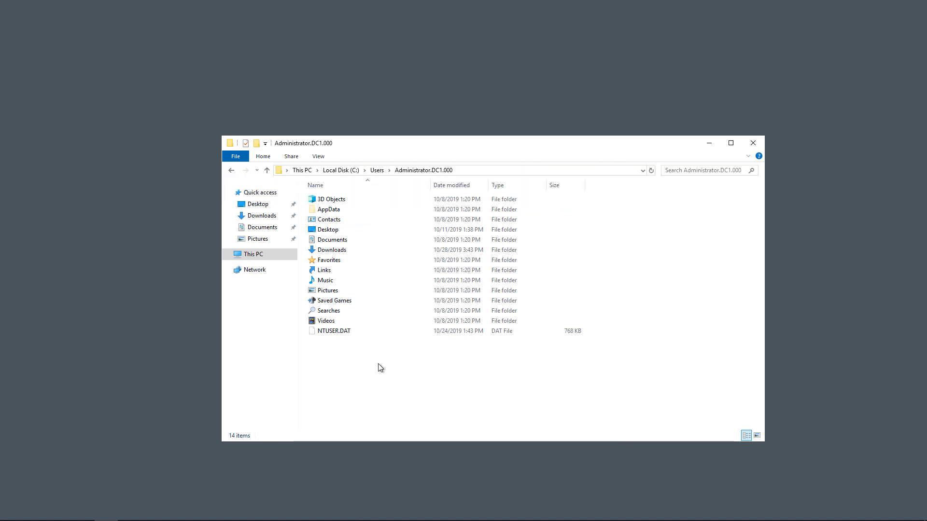
Open AppData\Local\Temp and the extracted 7zS6EBF driver folder.
{"action": "double_click", "coordinate": [327, 210]}
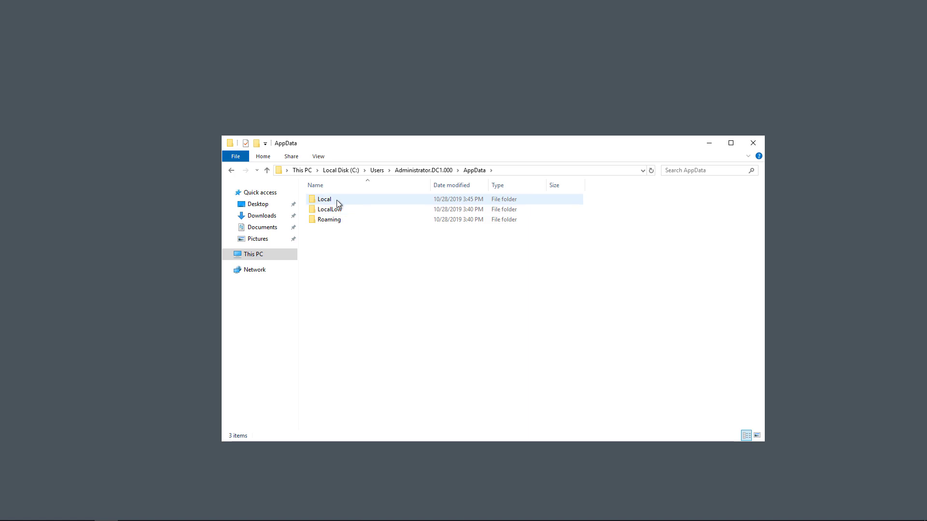
{"action": "left_click", "coordinate": [338, 198]}
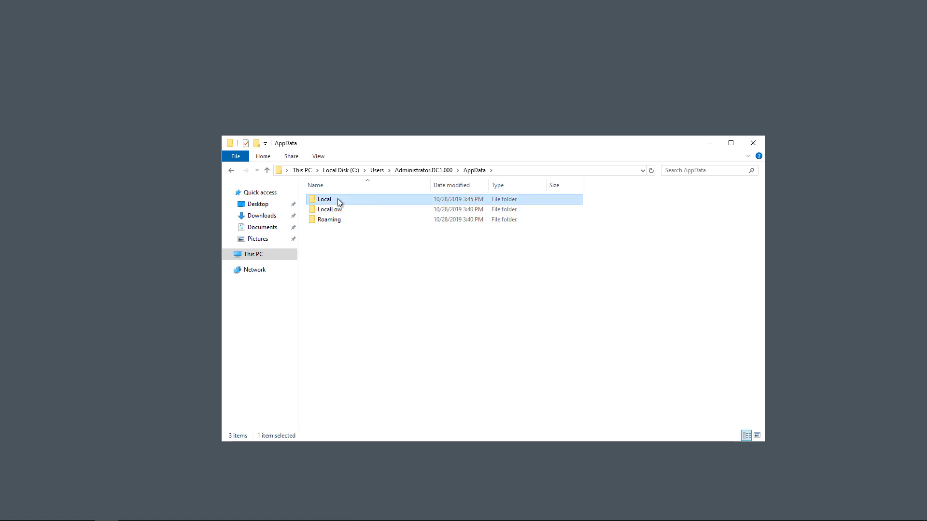
{"action": "double_click", "coordinate": [338, 201]}
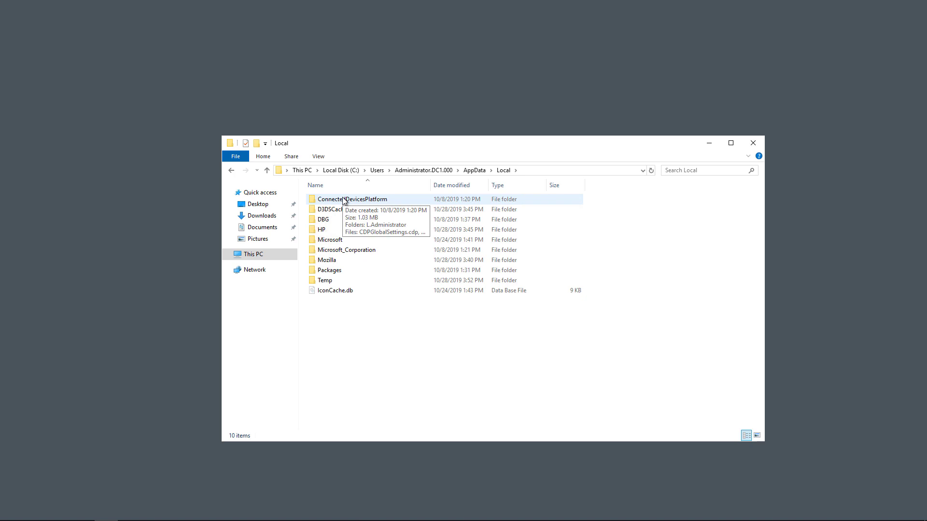
{"action": "left_click", "coordinate": [337, 231]}
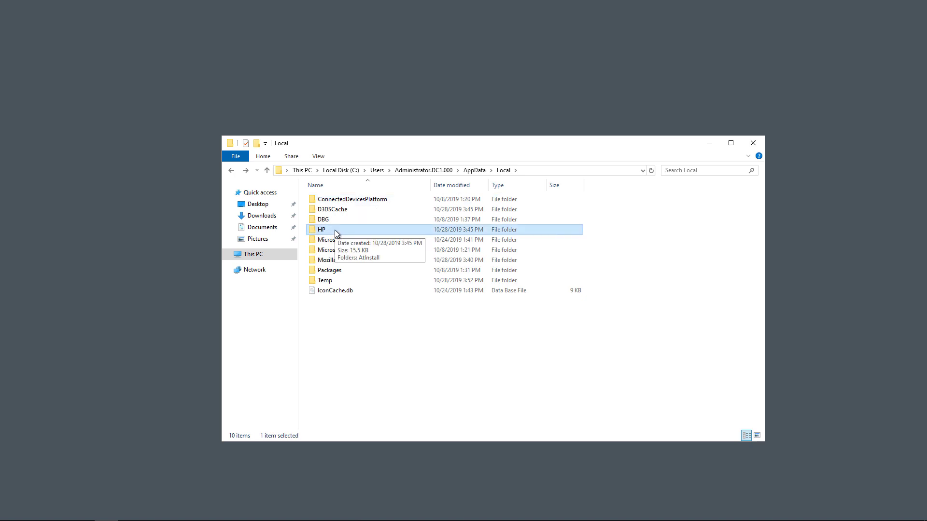
{"action": "left_click", "coordinate": [336, 286]}
{"action": "double_click", "coordinate": [337, 286]}
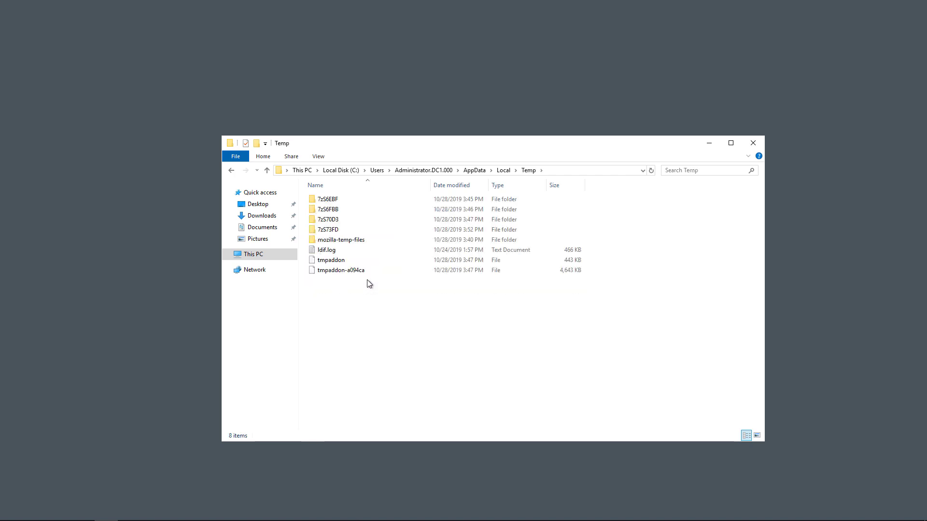
{"action": "left_click", "coordinate": [333, 200]}
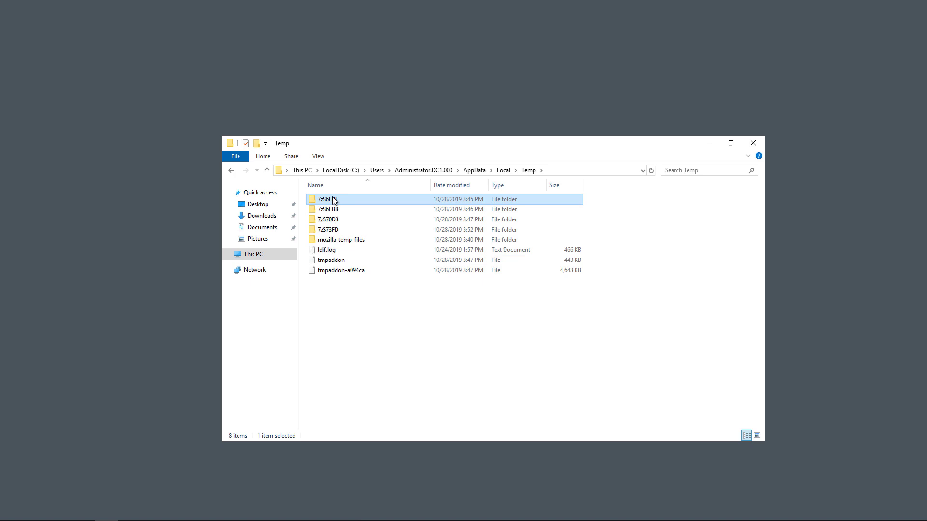
{"action": "double_click", "coordinate": [333, 200]}
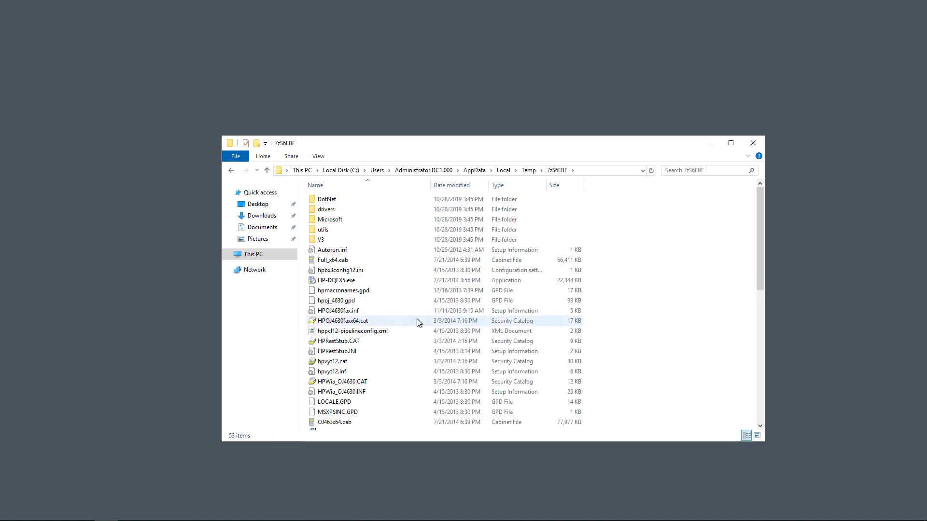
Move Explorer aside, browse the 7zS6EBF driver files, and return to the Add Printer driver page.
{"action": "left_click_drag", "start_coordinate": [438, 147], "coordinate": [213, 20]}
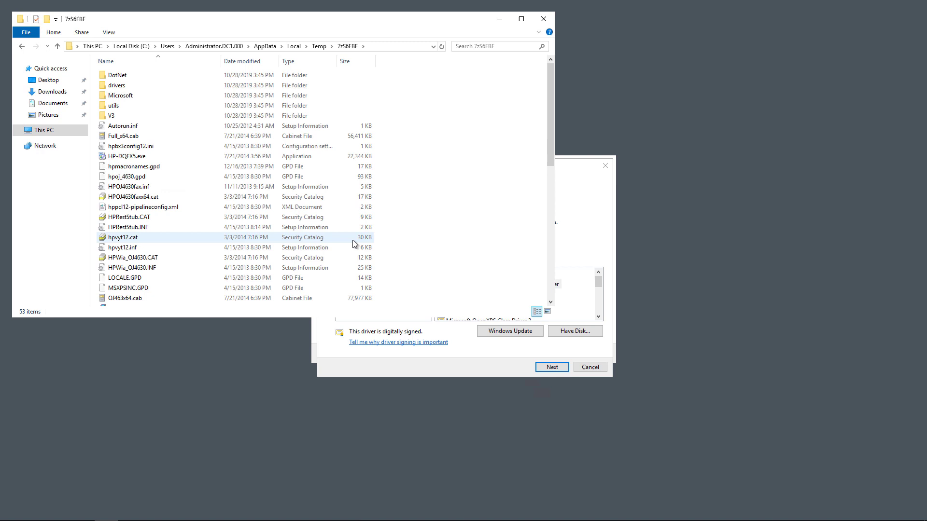
{"action": "left_click", "coordinate": [159, 271]}
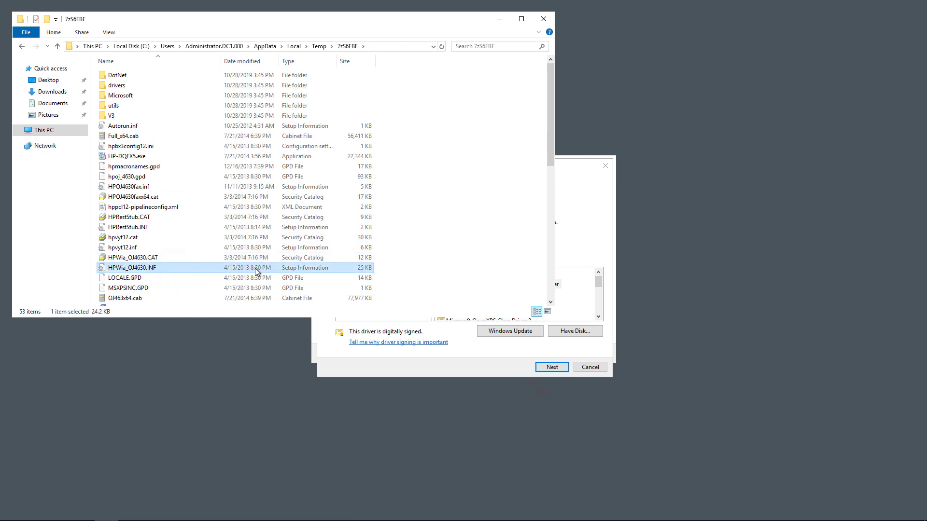
{"action": "scroll", "coordinate": [256, 271], "scroll_direction": "down", "scroll_amount": 5}
{"action": "scroll", "coordinate": [256, 272], "scroll_direction": "down", "scroll_amount": 5}
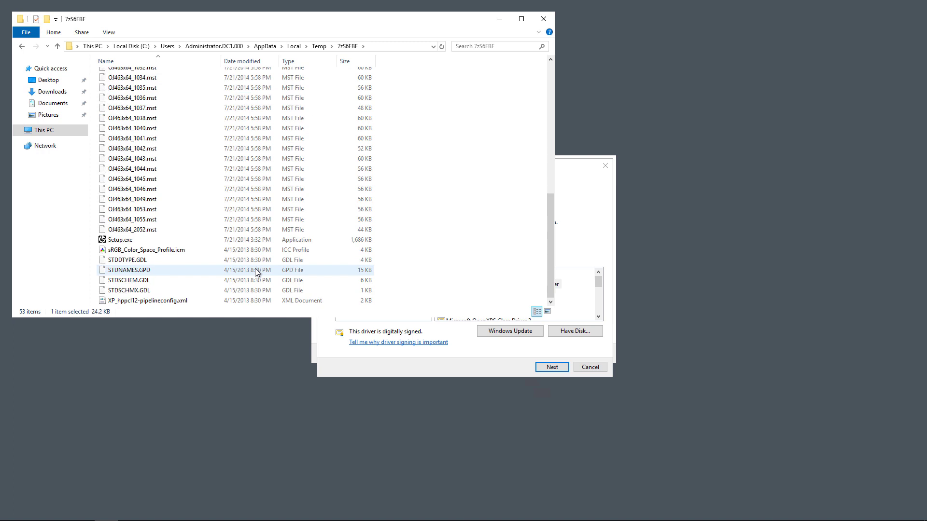
{"action": "scroll", "coordinate": [256, 272], "scroll_direction": "up", "scroll_amount": 10}
{"action": "left_click", "coordinate": [179, 95]}
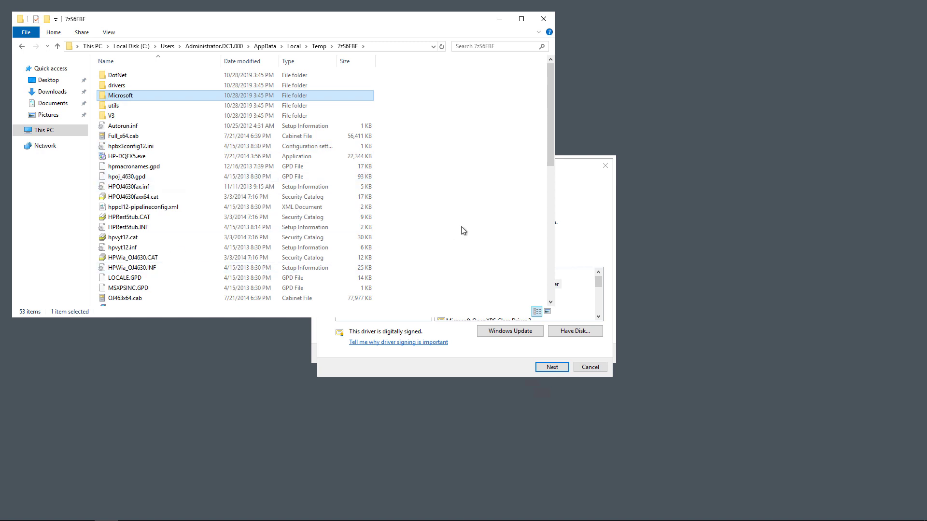
{"action": "left_click", "coordinate": [585, 220]}
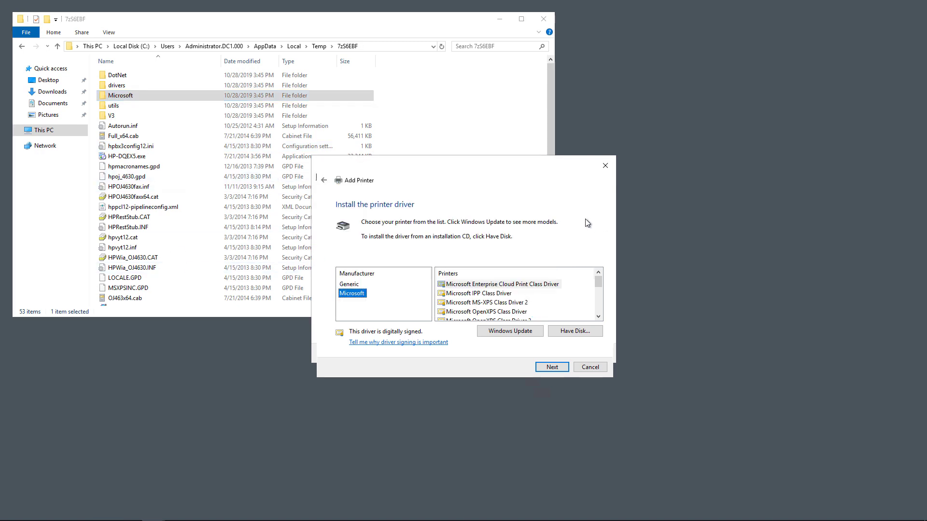
Load drivers via Have Disk using the 7zS6EBF folder path copied from Explorer's address bar.
{"action": "left_click", "coordinate": [576, 331]}
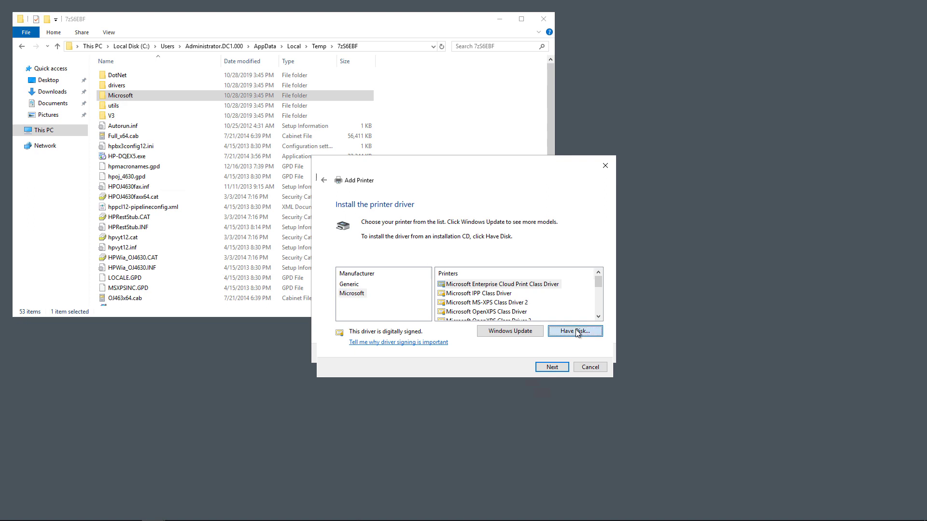
{"action": "left_click", "coordinate": [381, 44]}
{"action": "right_click", "coordinate": [378, 46]}
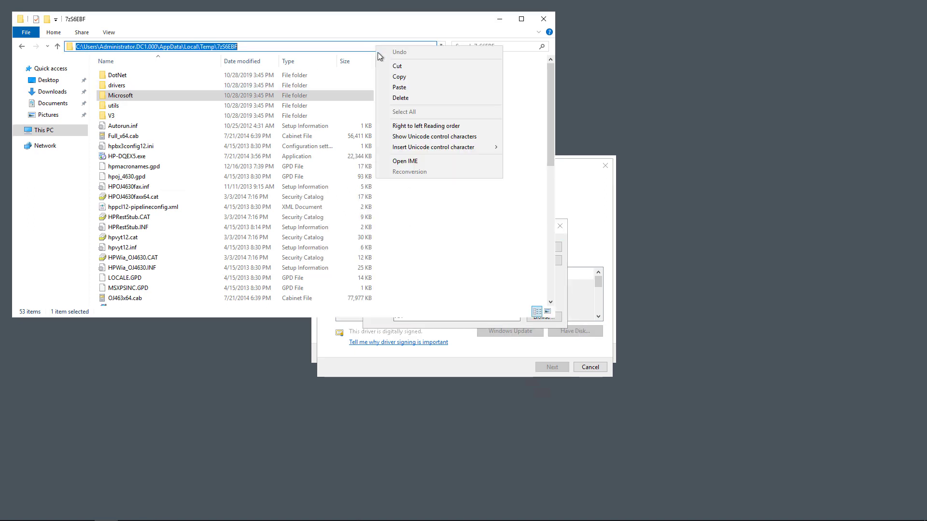
{"action": "left_click", "coordinate": [400, 76]}
{"action": "left_click", "coordinate": [558, 281]}
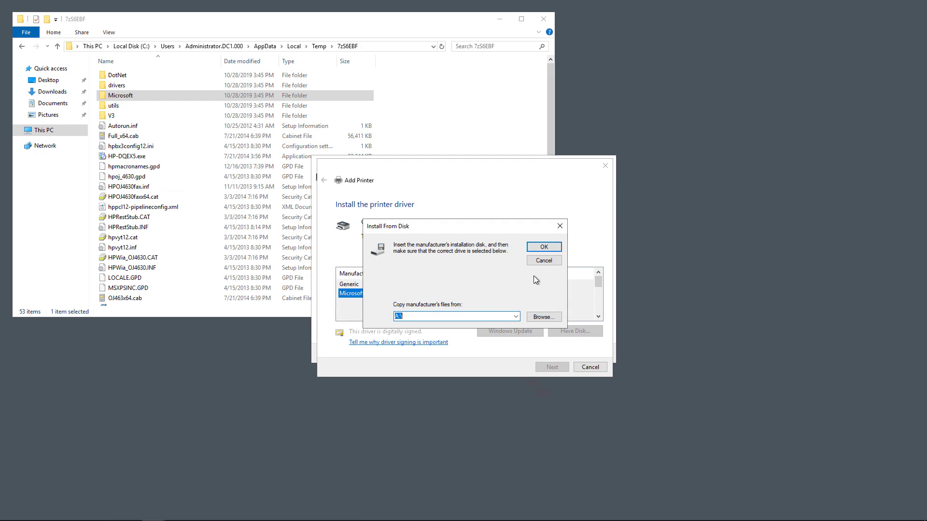
{"action": "right_click", "coordinate": [433, 316]}
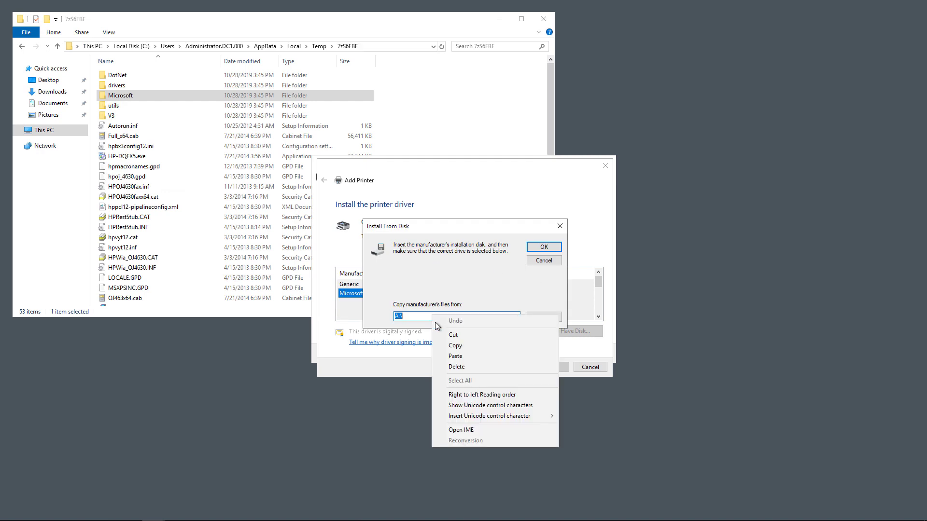
{"action": "left_click", "coordinate": [456, 356]}
{"action": "left_click", "coordinate": [541, 249]}
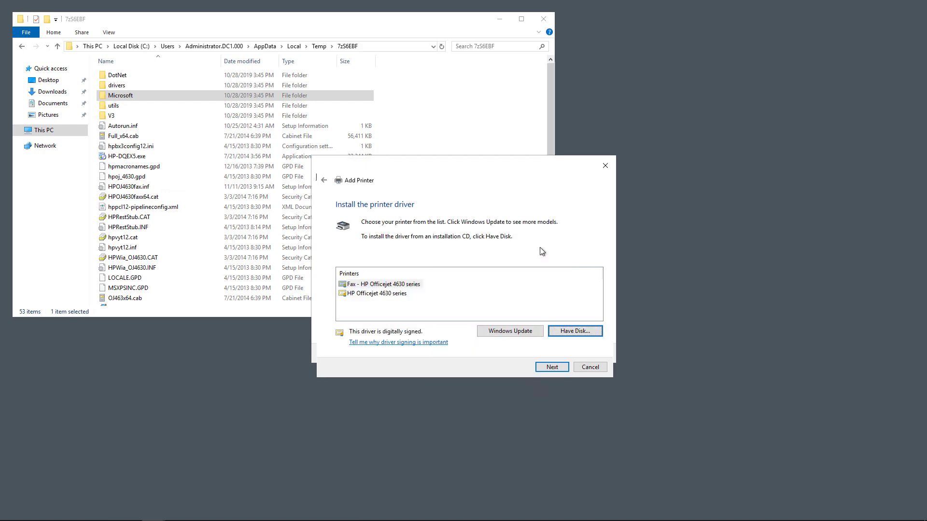
Install HP Officejet 4630 series under its suggested name, shared, as the default printer.
{"action": "left_click", "coordinate": [395, 295]}
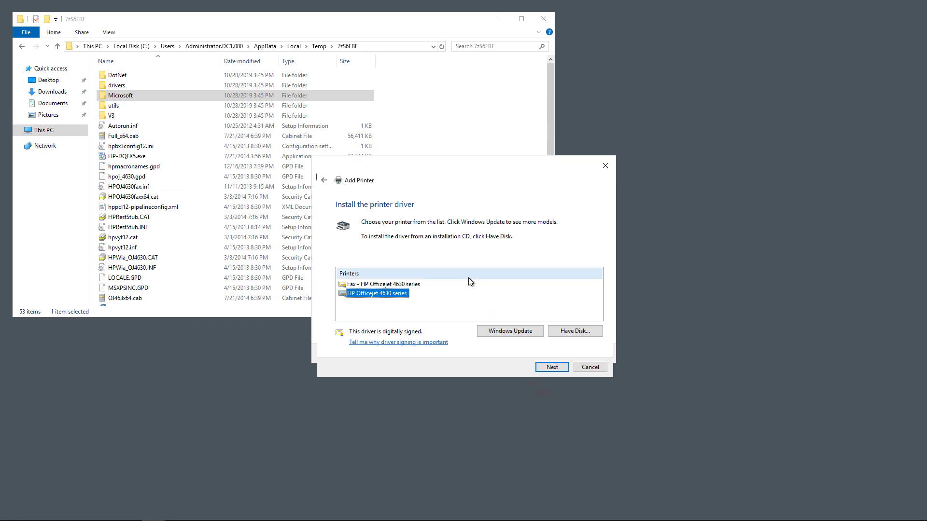
{"action": "left_click", "coordinate": [550, 369]}
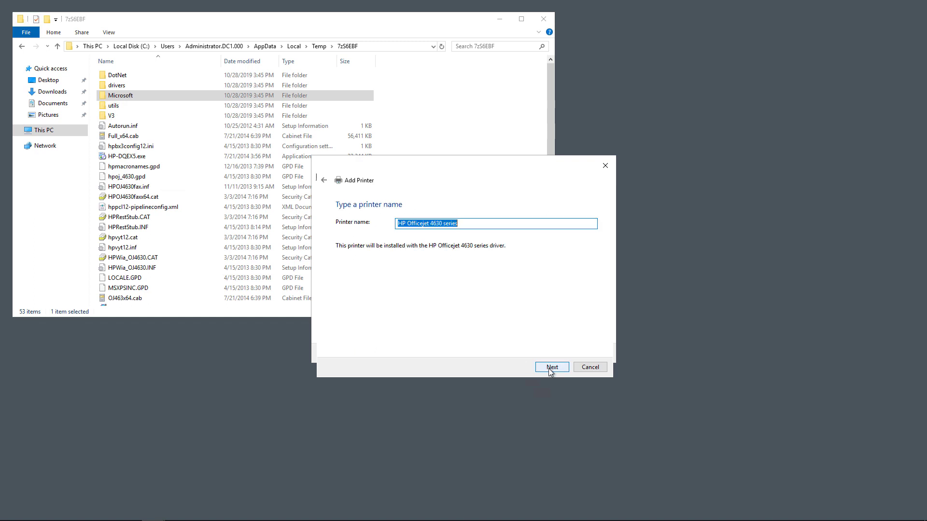
{"action": "left_click", "coordinate": [550, 368]}
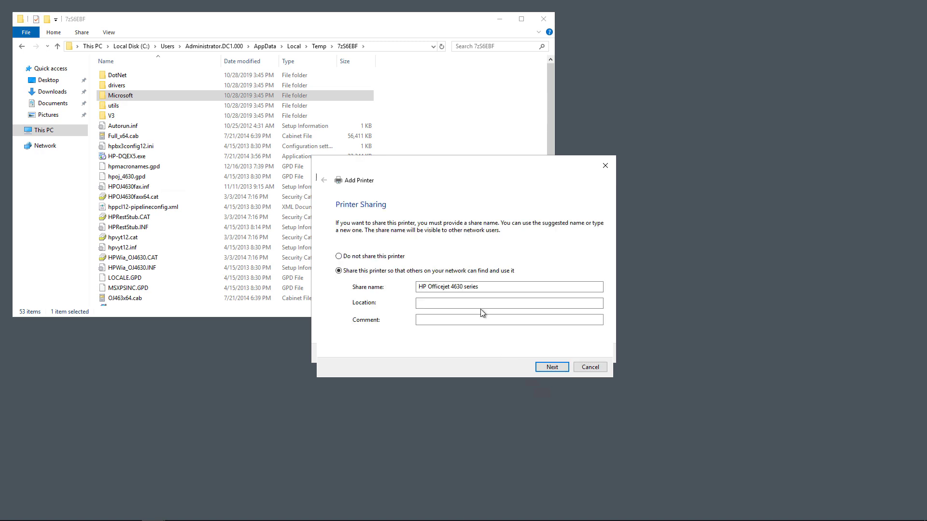
{"action": "left_click", "coordinate": [542, 370]}
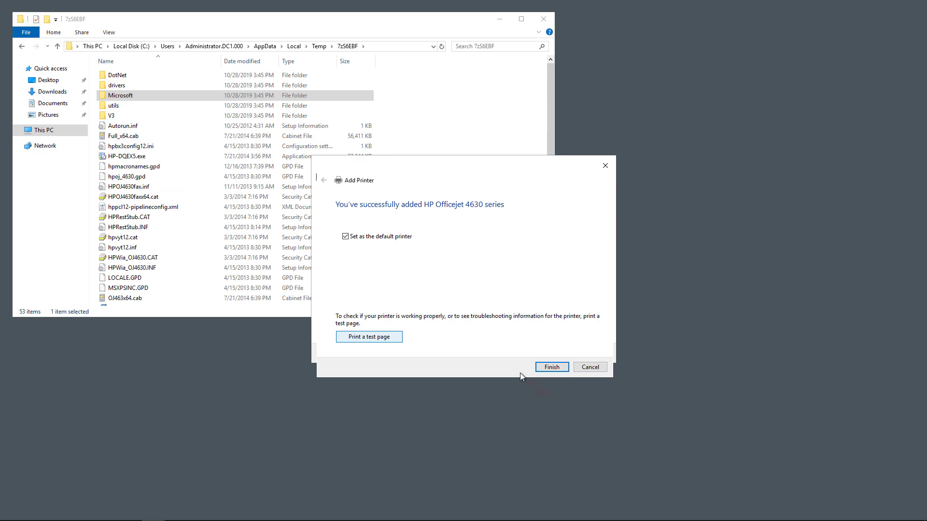
{"action": "left_click", "coordinate": [547, 368]}
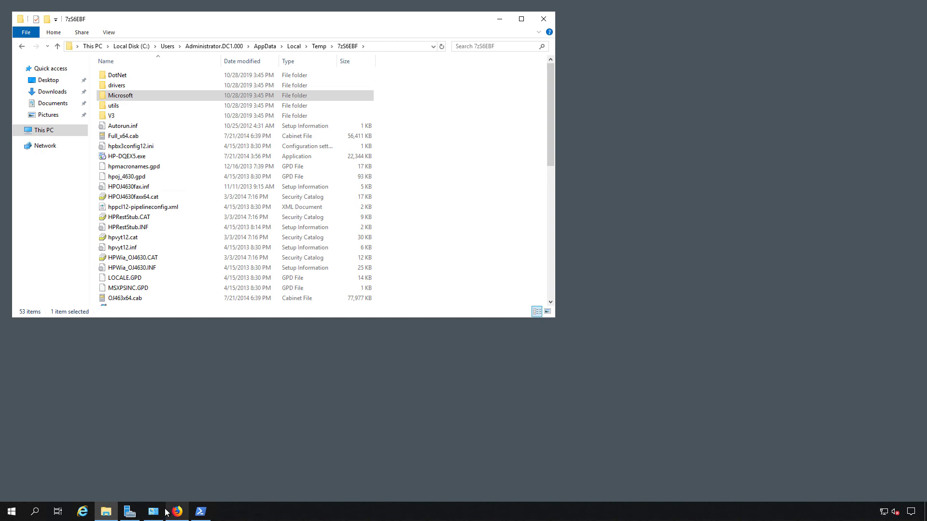
Check in Devices and Printers that HP Officejet 4630 series is the default printer.
{"action": "left_click", "coordinate": [153, 512]}
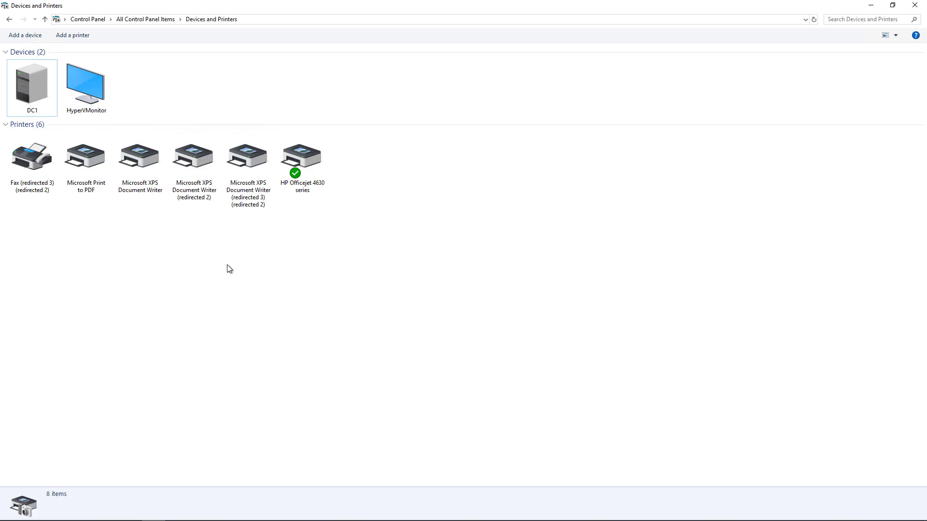
{"action": "left_click", "coordinate": [302, 186]}
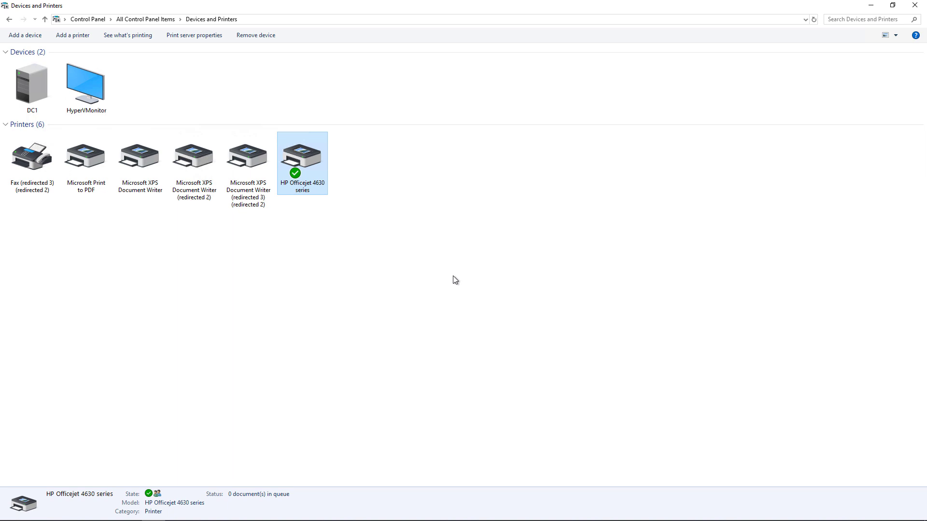
{"action": "right_click", "coordinate": [303, 158]}
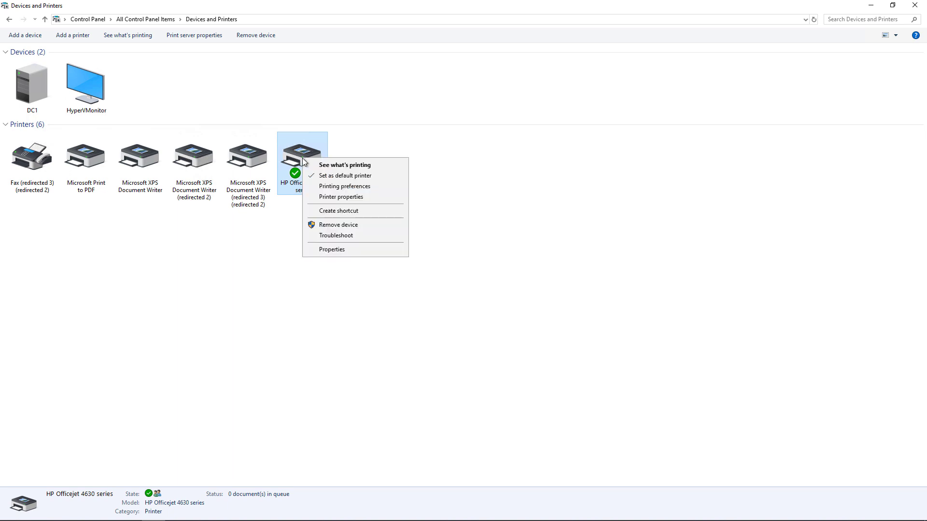